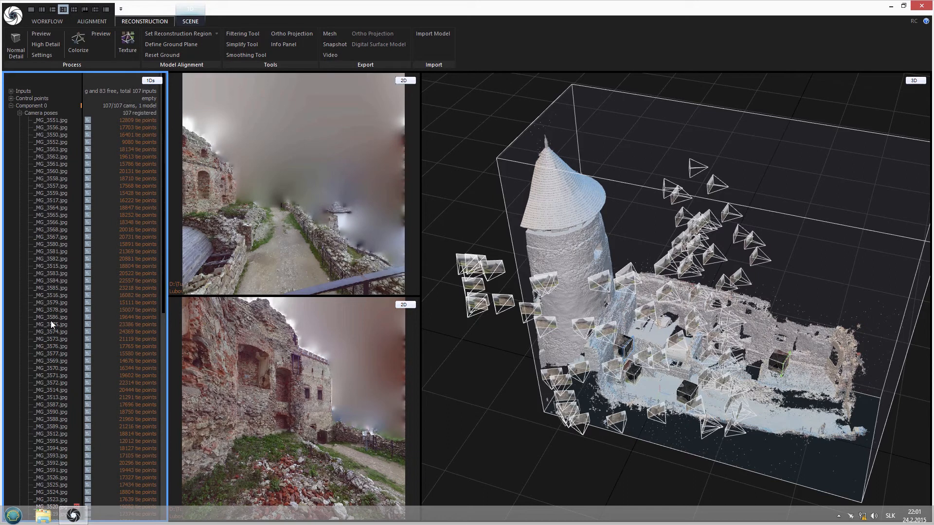
- Disable model reconstruction for all Lubovna .lsp laser scan inputs under the camera poses
scroll(49, 340, down, 15)
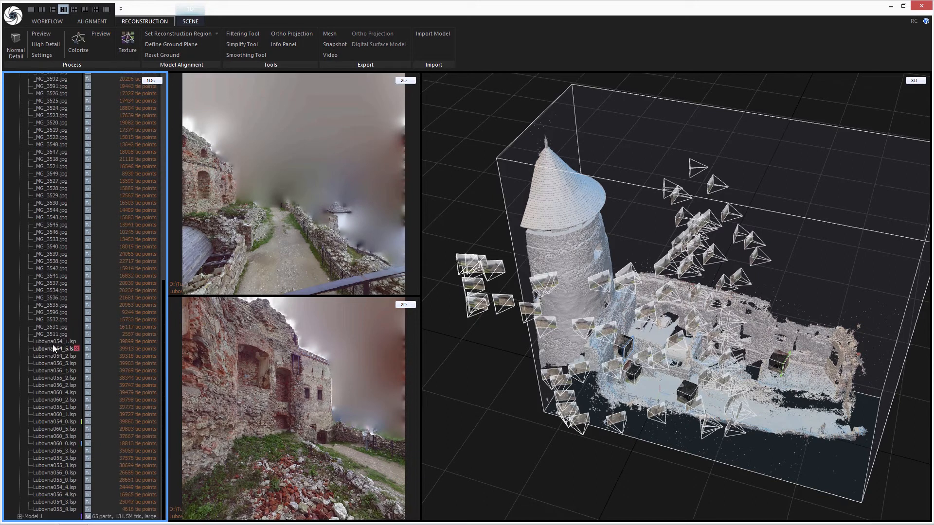
click(54, 343)
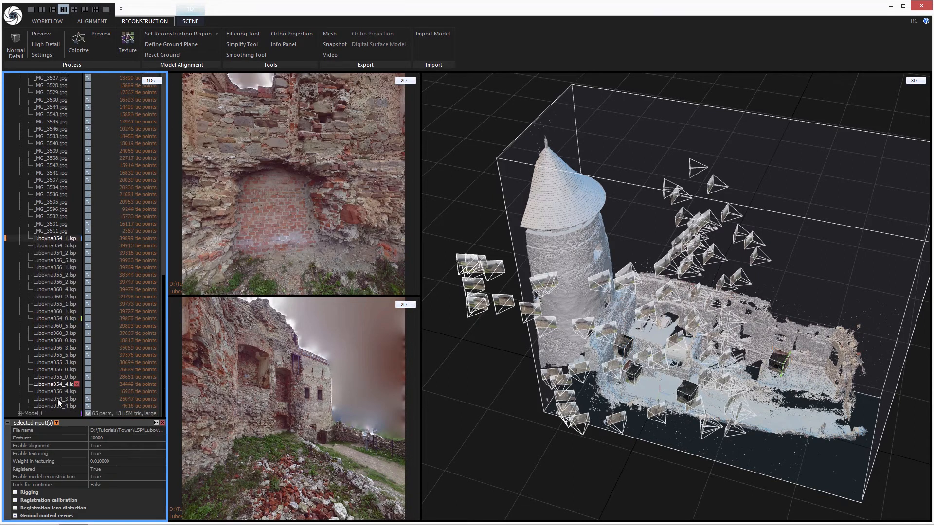
shift+click(56, 405)
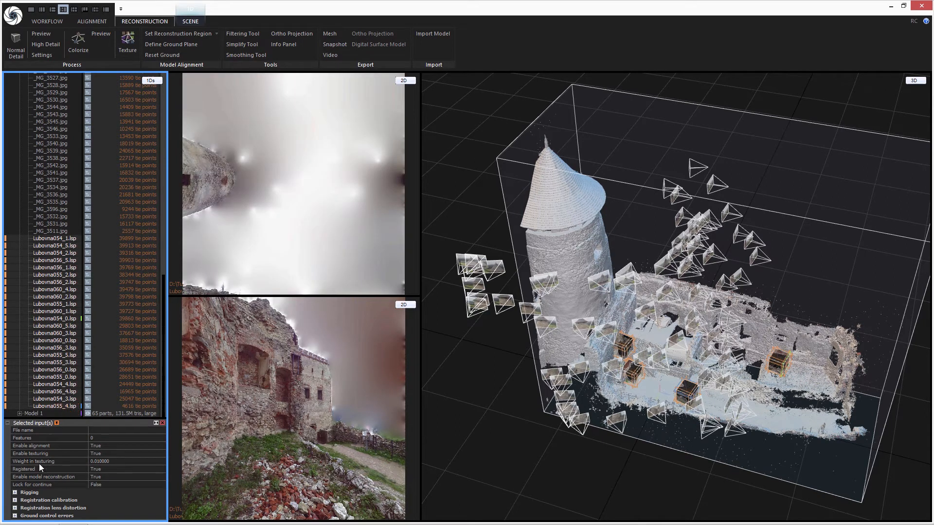
click(93, 478)
click(163, 476)
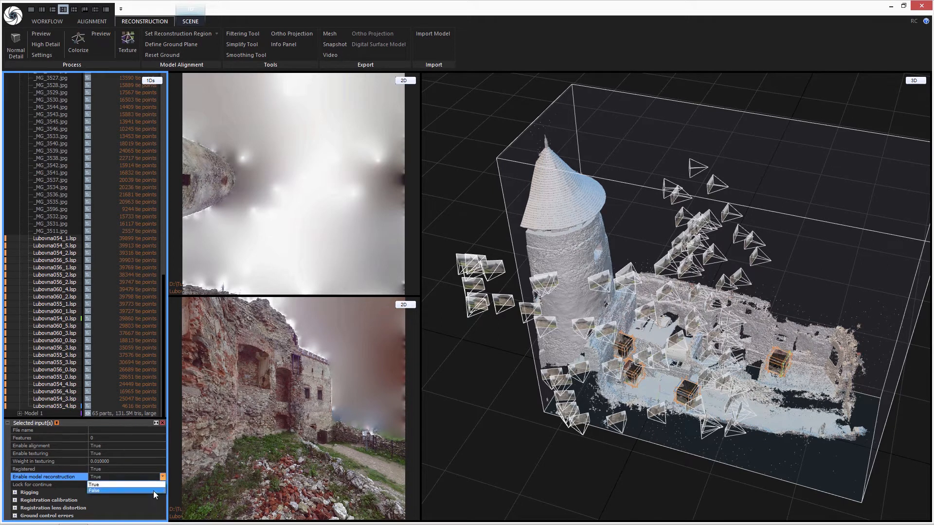
click(154, 490)
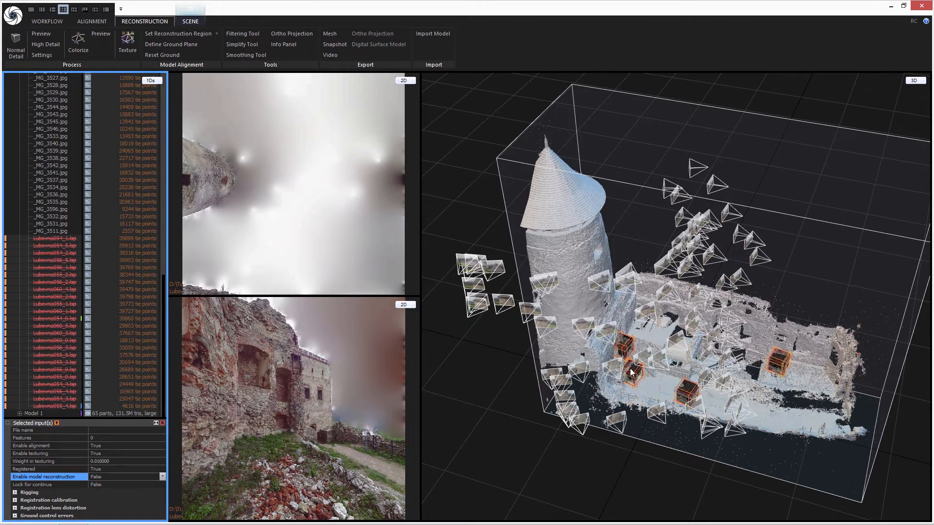
- Calculate a high-detail model from the photographs only and save the project
mouse_move(643, 384)
mouse_down()
mouse_move(652, 389)
mouse_move(599, 384)
mouse_move(548, 355)
mouse_move(659, 363)
mouse_move(641, 383)
mouse_up()
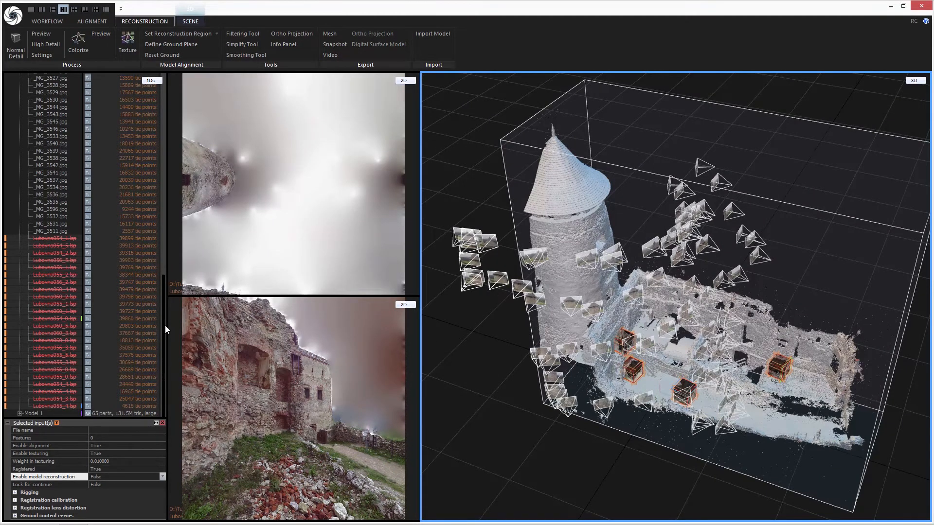
drag(164, 325, 163, 115)
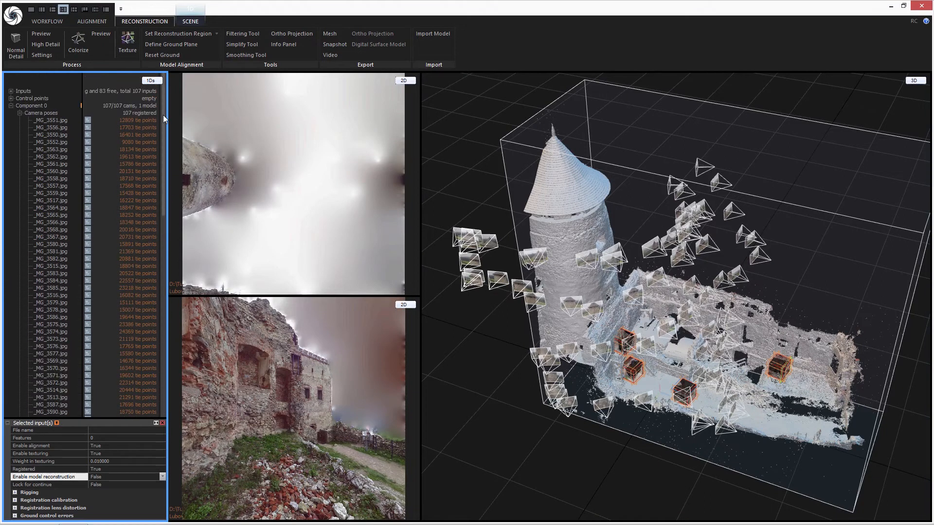
click(19, 113)
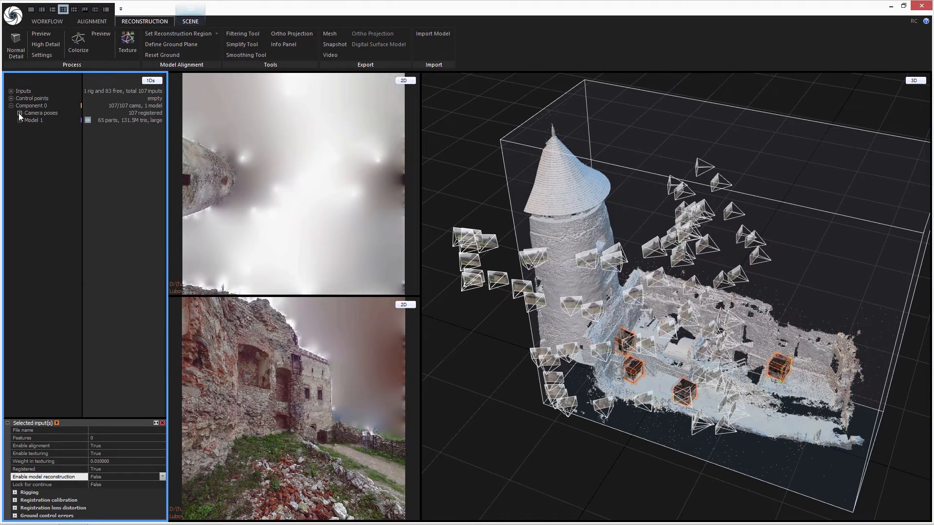
click(40, 47)
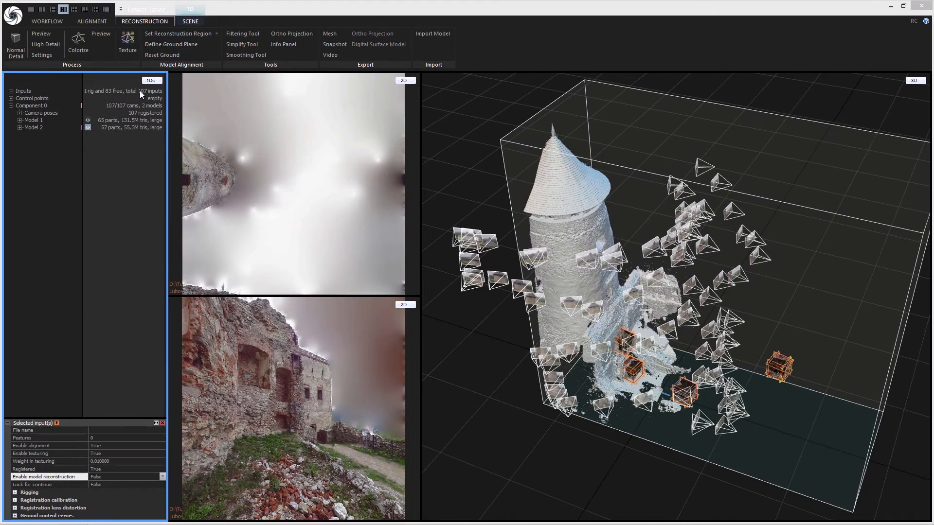
click(15, 20)
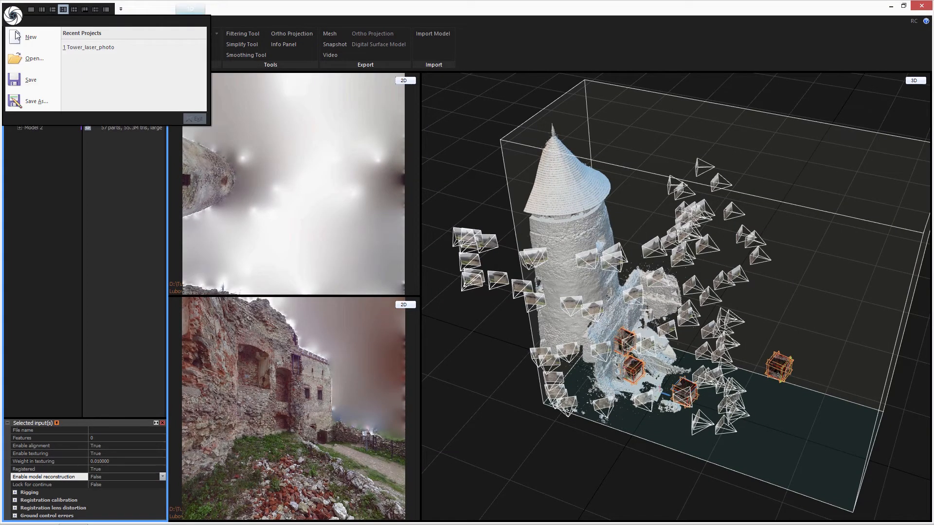
click(16, 82)
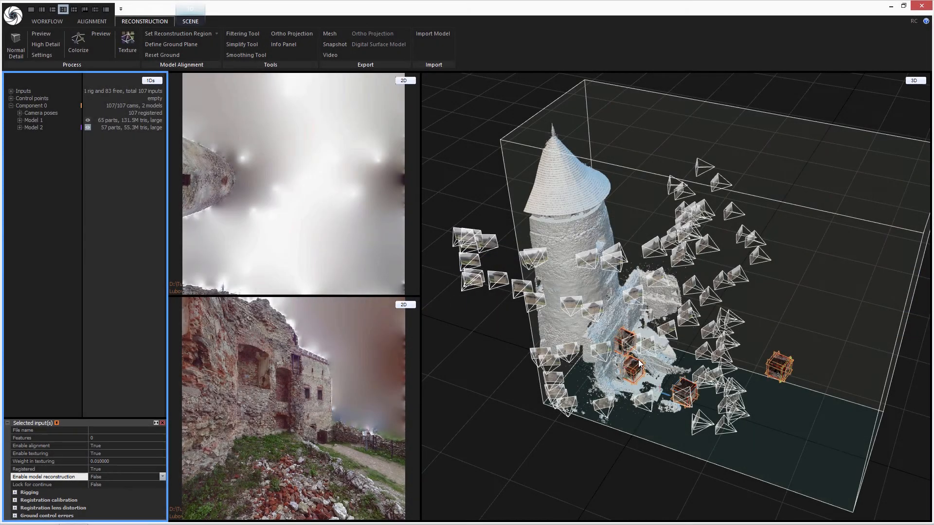
- Re-enable model reconstruction for all Lubovna .lsp laser scan inputs
mouse_move(639, 365)
mouse_down()
mouse_move(651, 369)
mouse_move(459, 341)
mouse_move(676, 375)
mouse_move(654, 361)
mouse_move(628, 369)
mouse_up()
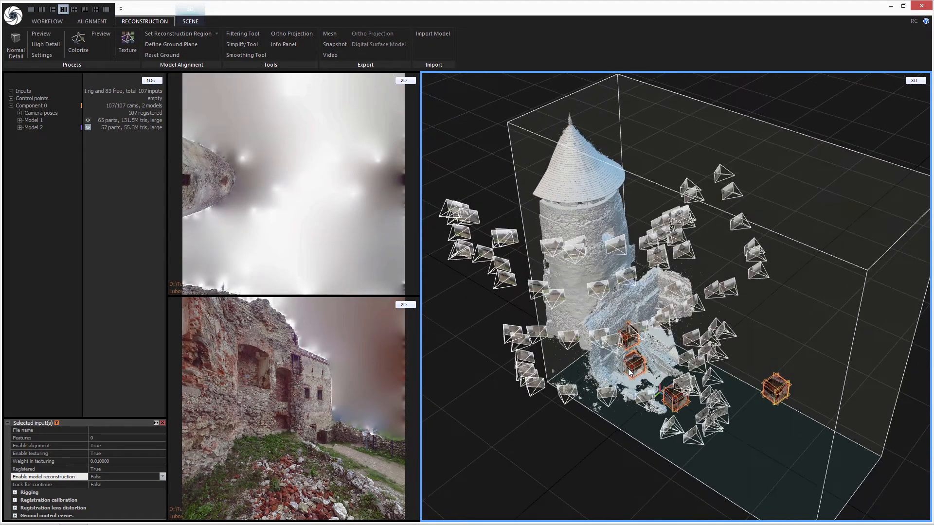
click(20, 112)
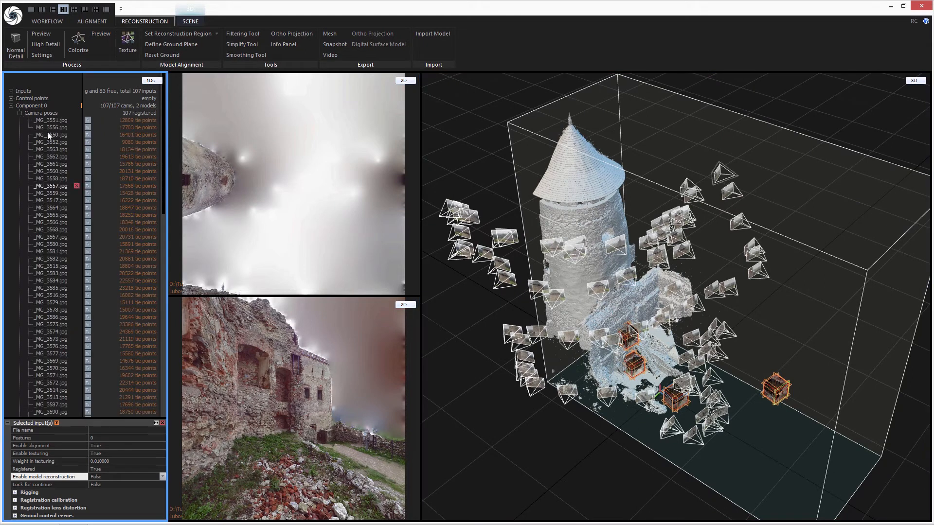
scroll(69, 298, down, 13)
scroll(69, 299, down, 9)
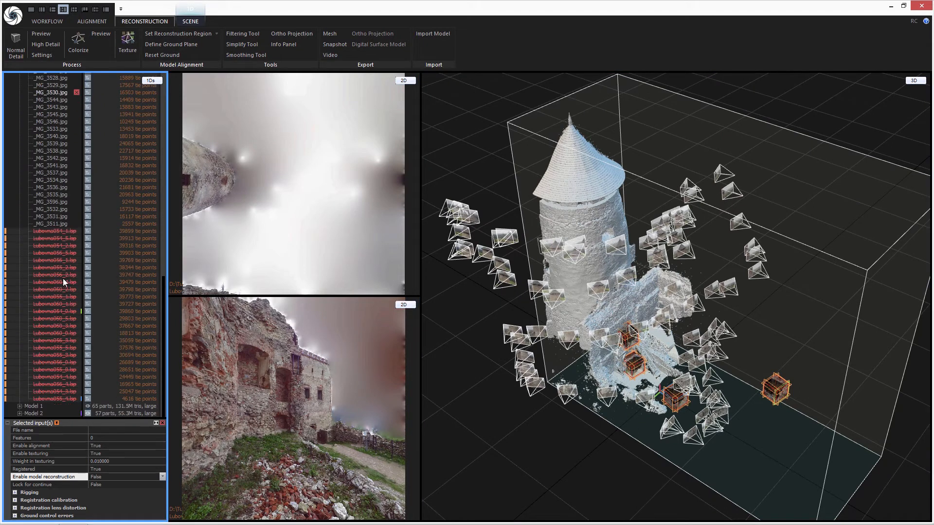
click(60, 226)
click(60, 230)
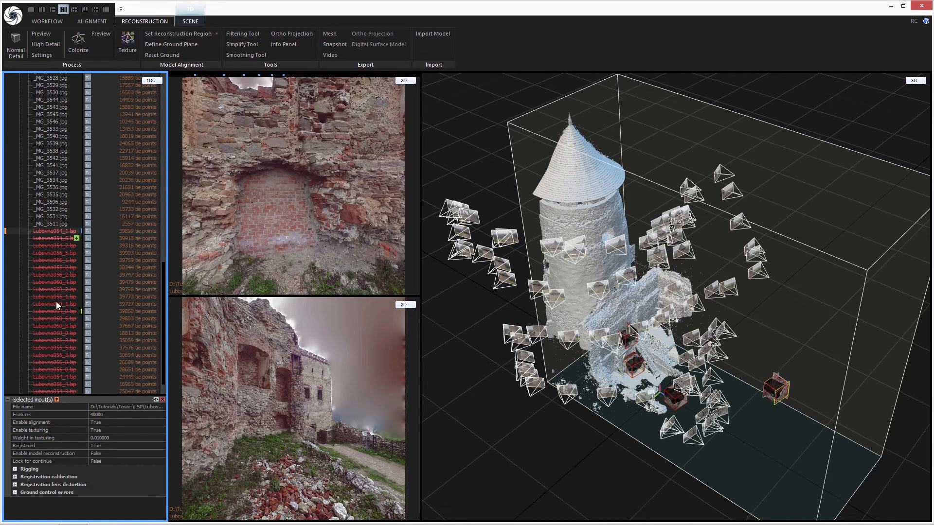
scroll(55, 375, down, 1)
shift+click(54, 375)
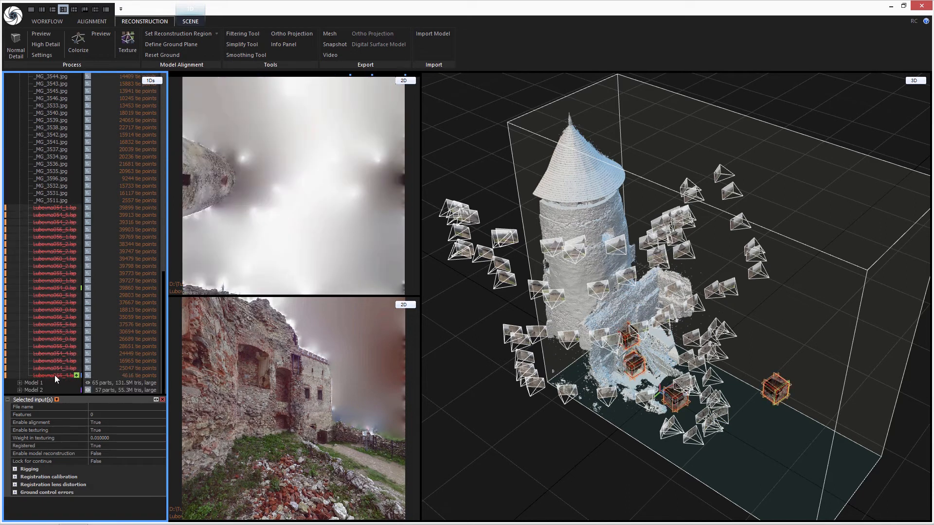
click(105, 453)
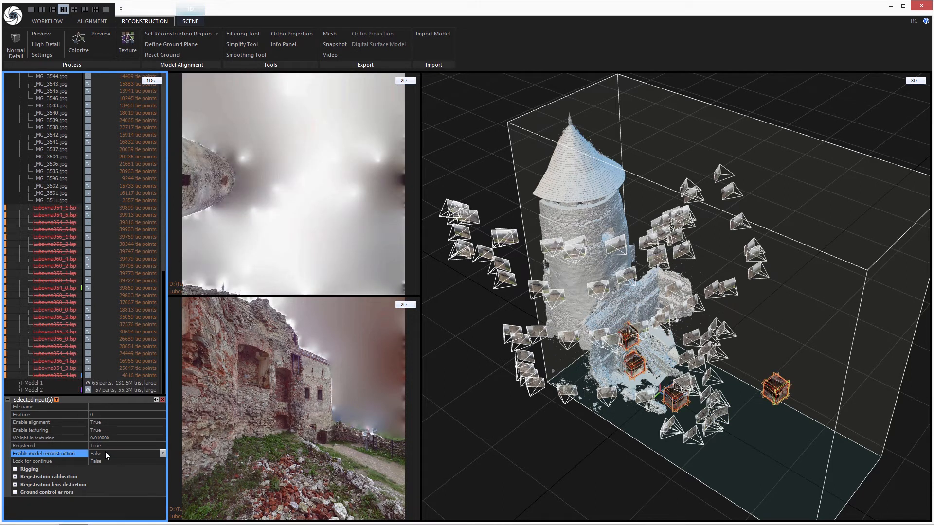
click(162, 453)
click(159, 462)
- Disable model reconstruction for all _MG .jpg photos, from _MG_3511 up to _MG_3551
click(58, 200)
scroll(55, 209, up, 5)
scroll(55, 210, up, 15)
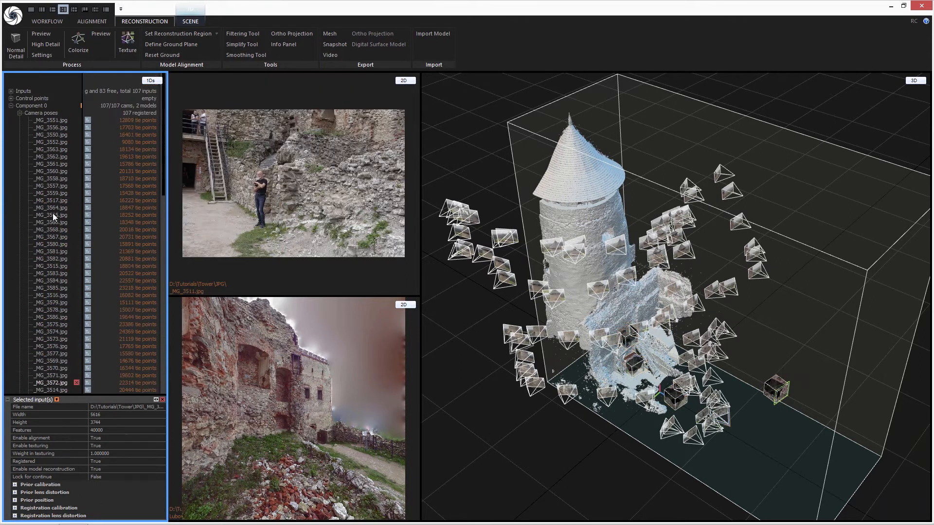
shift+click(52, 119)
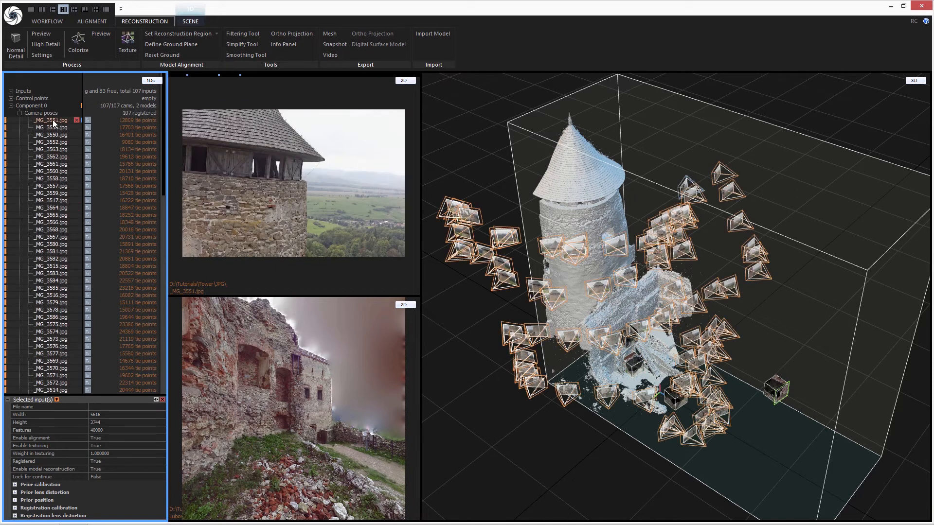
click(100, 471)
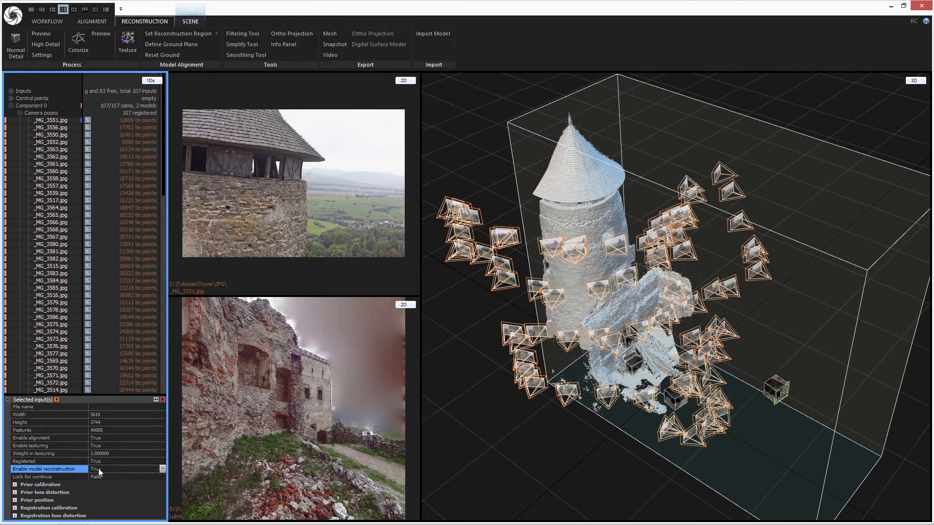
click(162, 469)
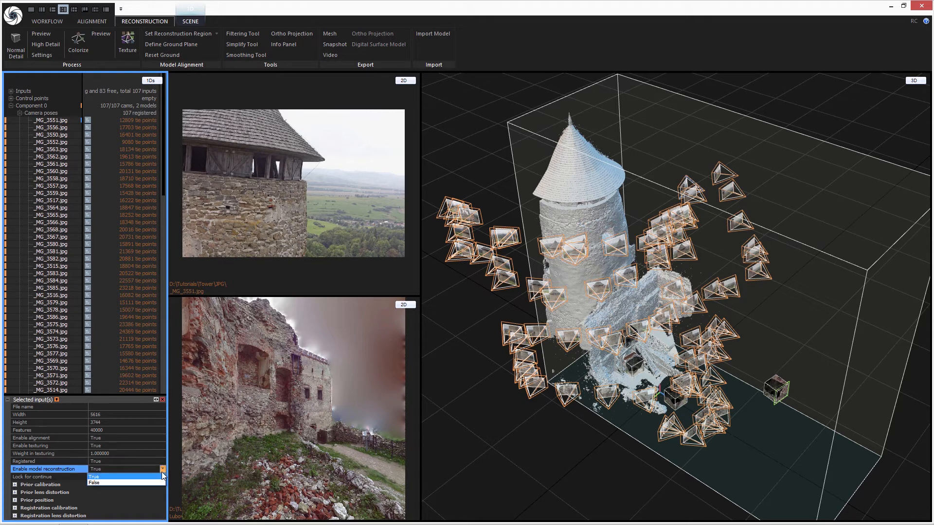
click(155, 482)
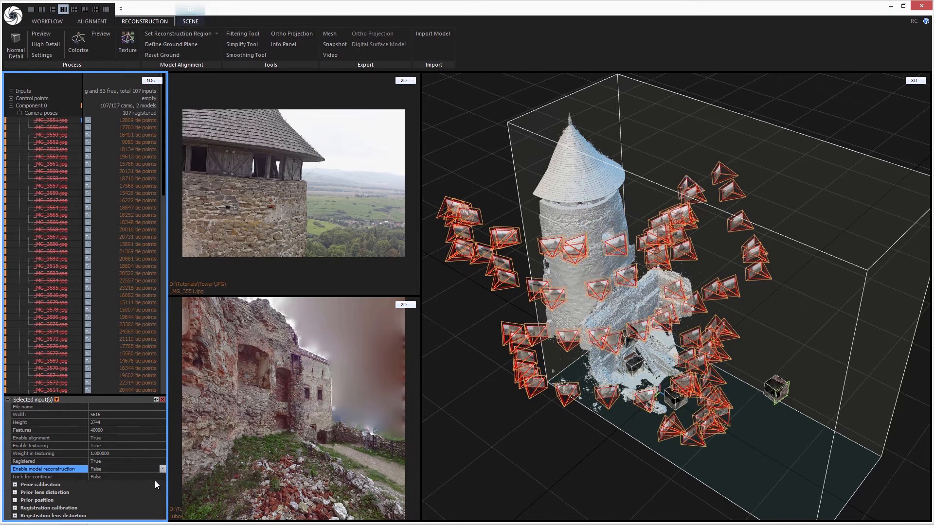
- Collapse the camera poses list and calculate a high-detail model from the laser scans only
click(20, 113)
mouse_move(656, 371)
mouse_down()
mouse_move(718, 331)
mouse_move(624, 372)
mouse_move(686, 365)
mouse_move(664, 360)
mouse_up()
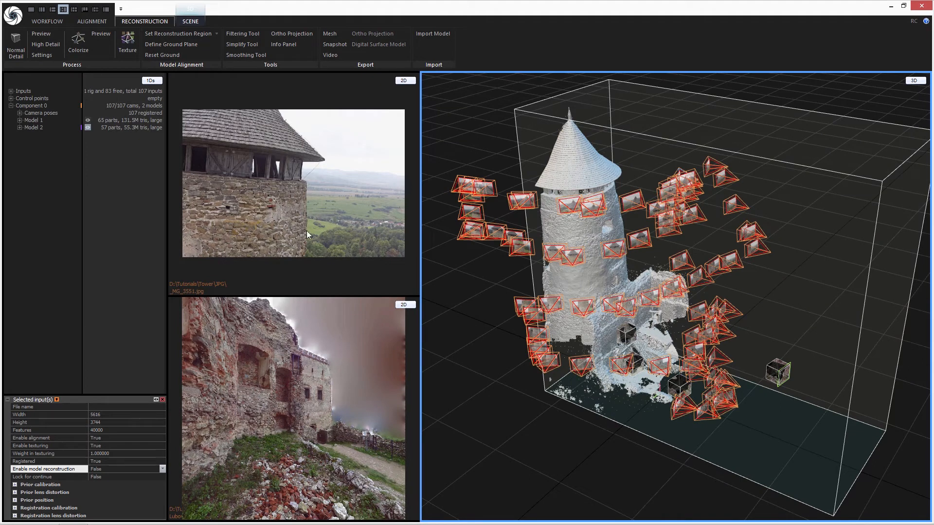
click(36, 42)
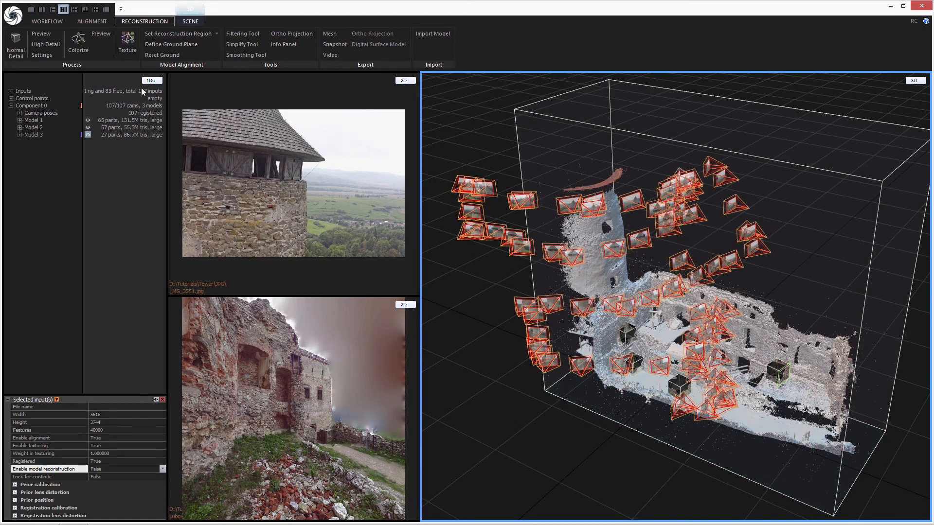
- Examine the laser-only model from several angles, switching the alignment camera display off and back on
mouse_move(656, 339)
mouse_down()
mouse_move(574, 343)
mouse_move(494, 329)
mouse_move(693, 344)
mouse_move(656, 344)
mouse_up()
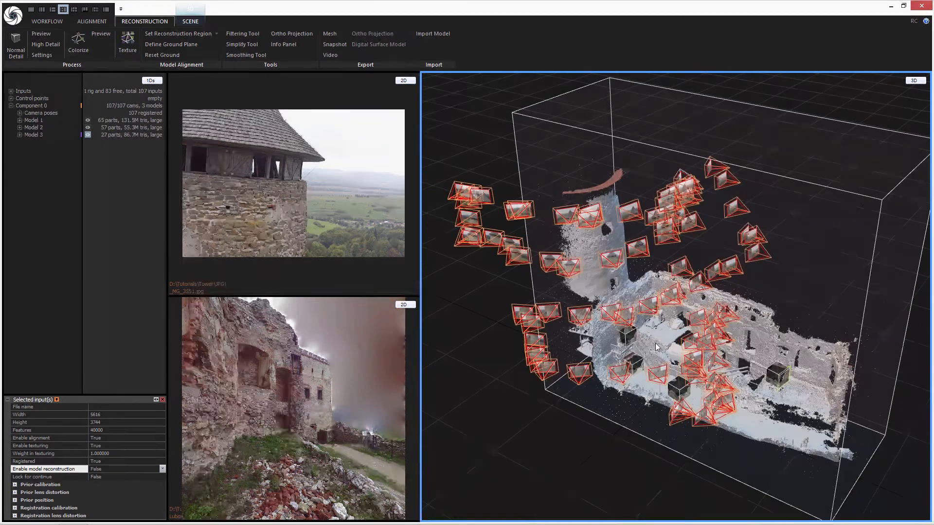
click(196, 22)
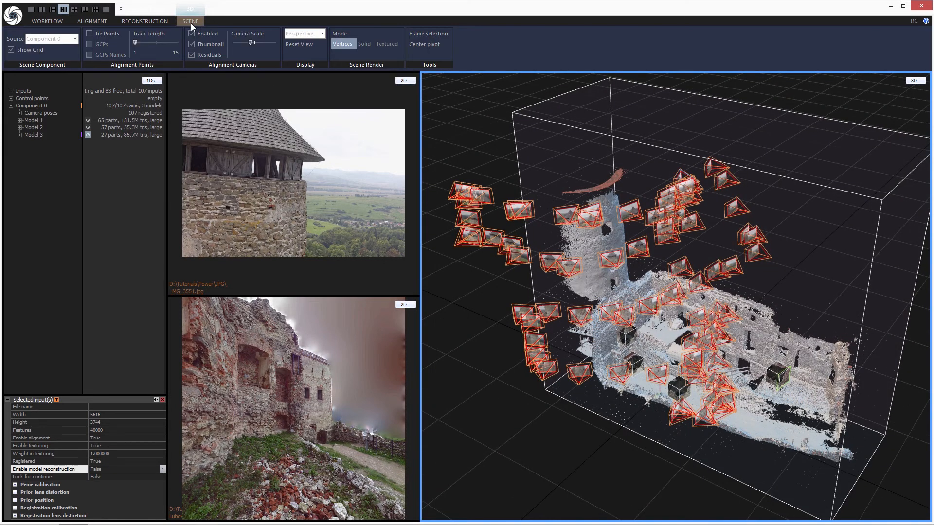
click(191, 42)
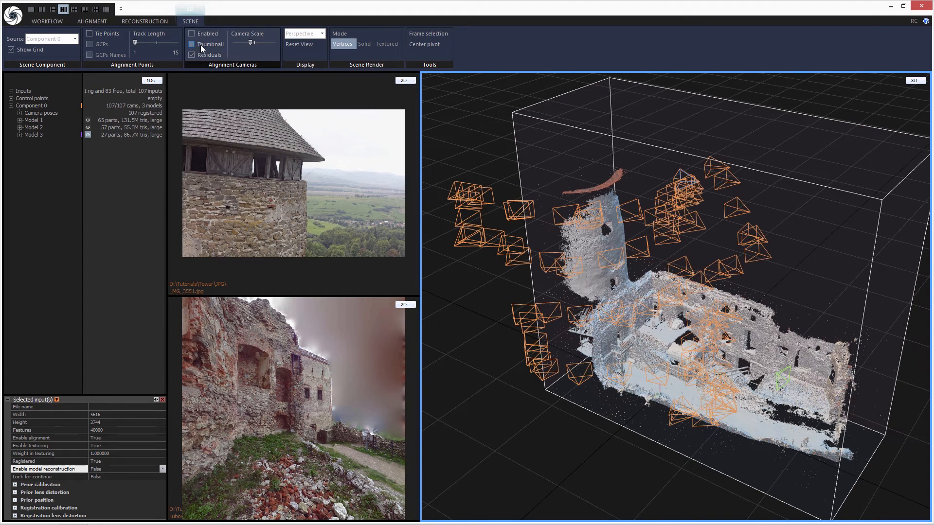
click(197, 43)
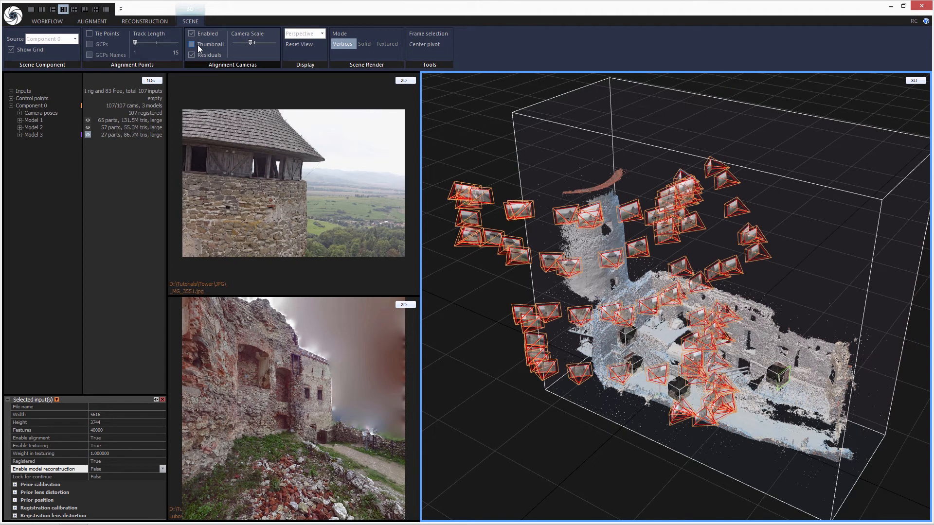
click(192, 34)
mouse_move(684, 343)
mouse_down()
mouse_move(599, 326)
mouse_move(673, 328)
mouse_up()
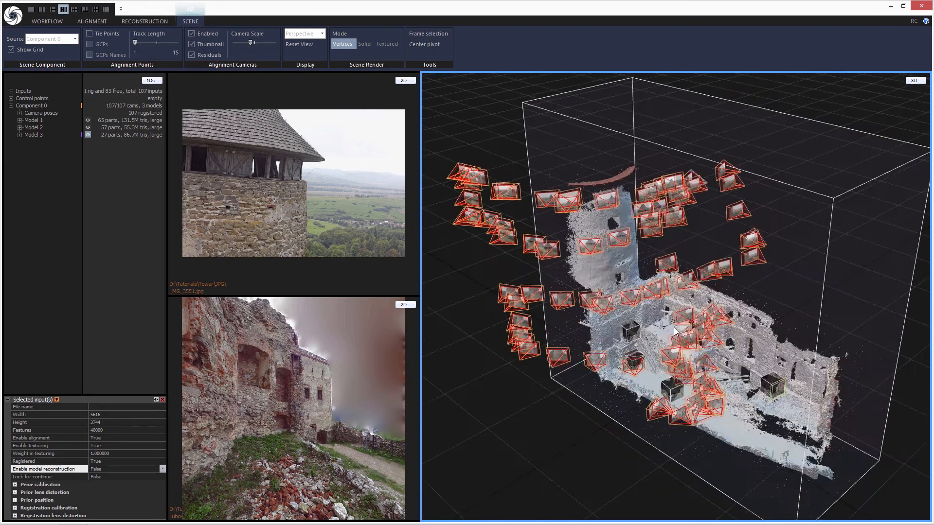
drag(637, 356, 618, 358)
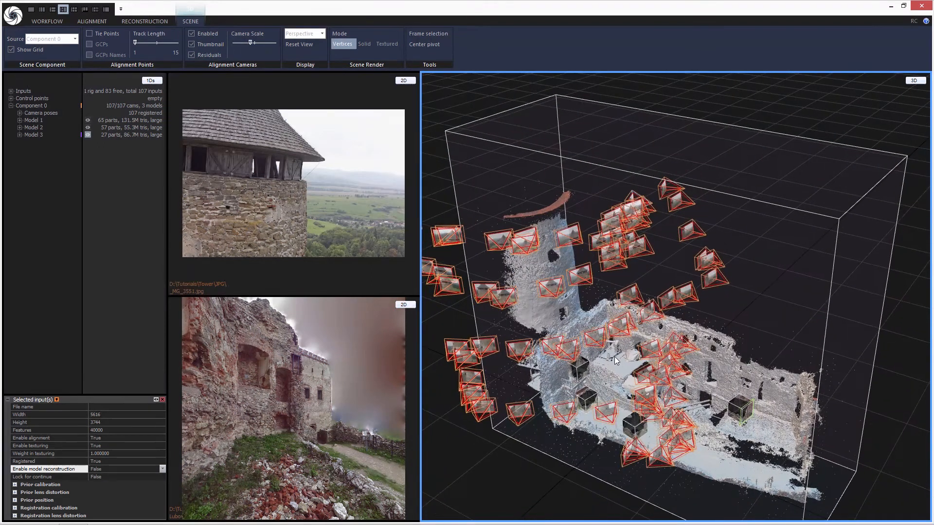
- Close the selected inputs' properties and rename Model 1 as High_laser_photo
click(162, 400)
drag(160, 394, 160, 520)
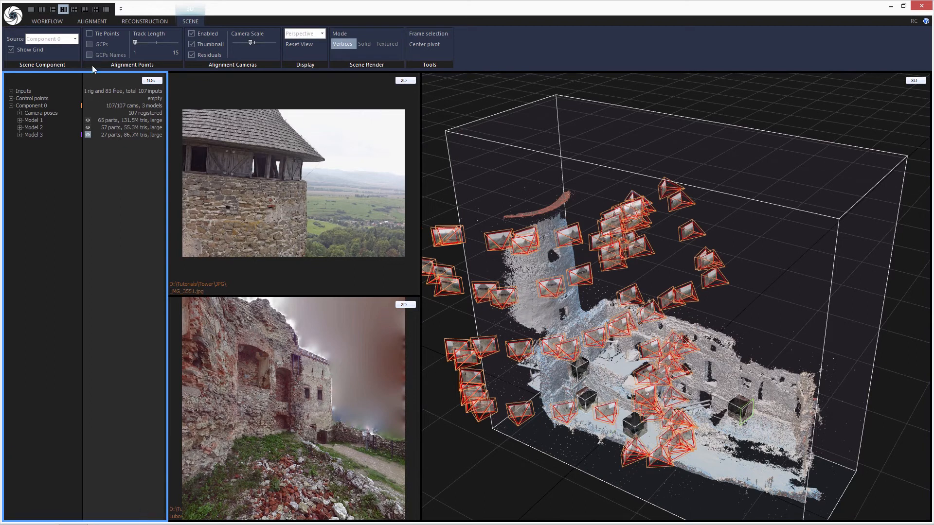
click(49, 20)
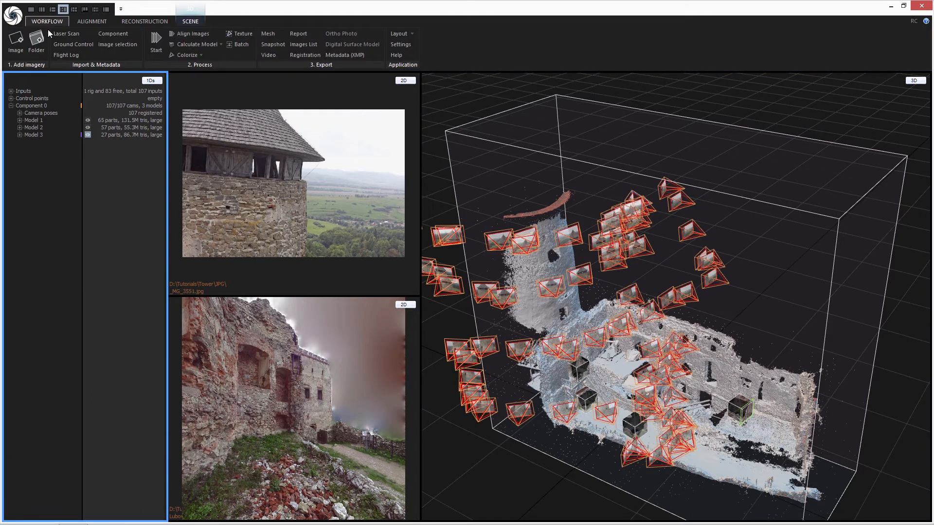
click(34, 119)
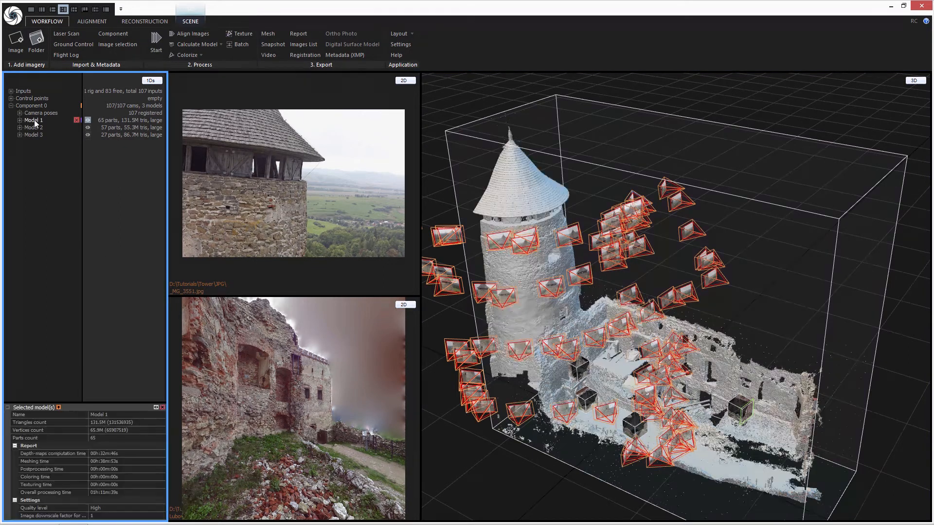
click(116, 416)
double_click(102, 417)
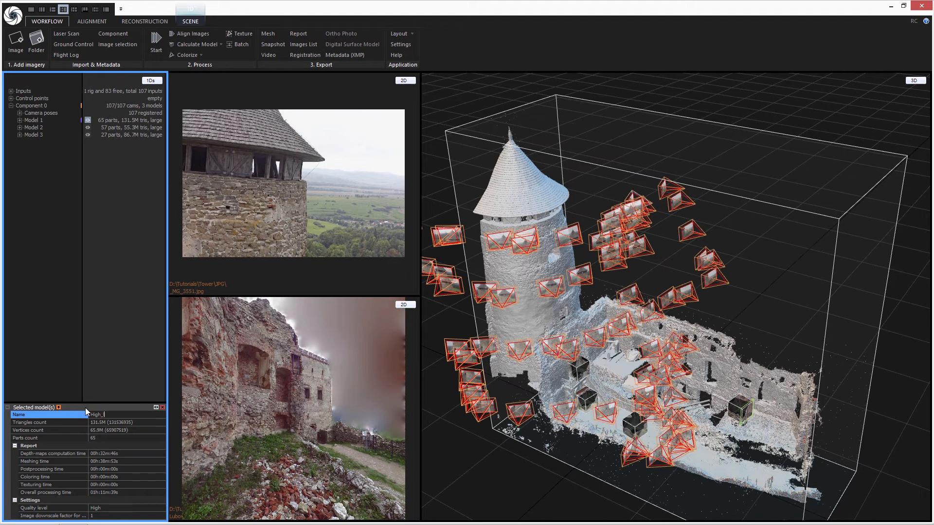
text(High_laser_photo)
key(Return)
- Rename Model 2 as High_photo
click(32, 127)
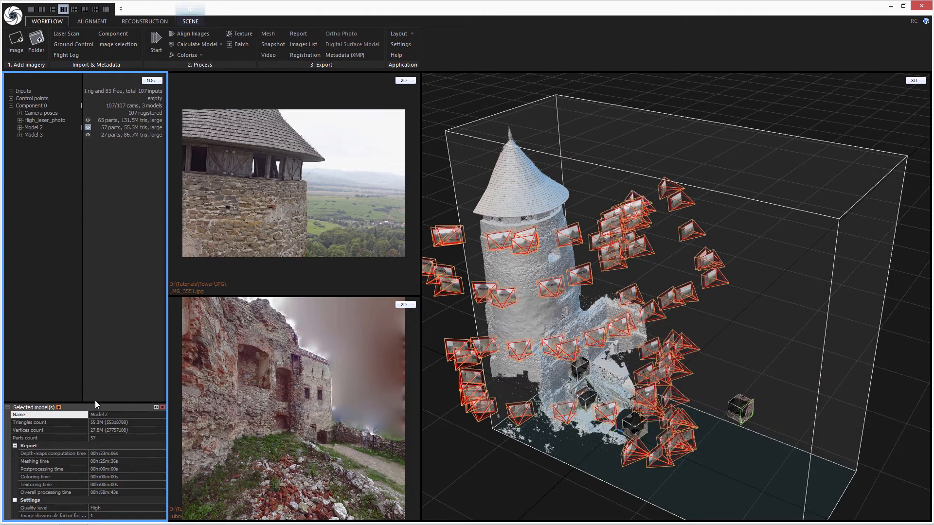
double_click(115, 415)
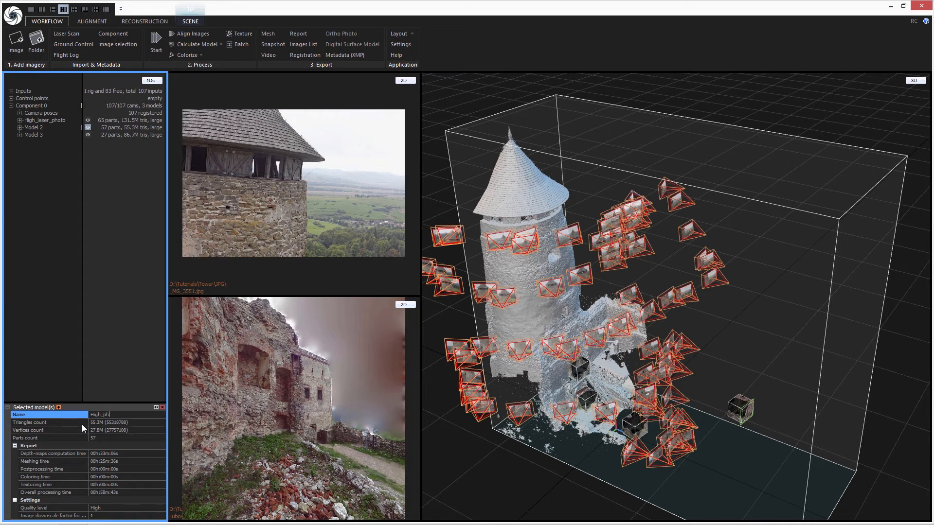
text(High_photo)
key(Return)
- Rename Model 3 as High_laser and close the selected model's properties
click(34, 137)
click(105, 415)
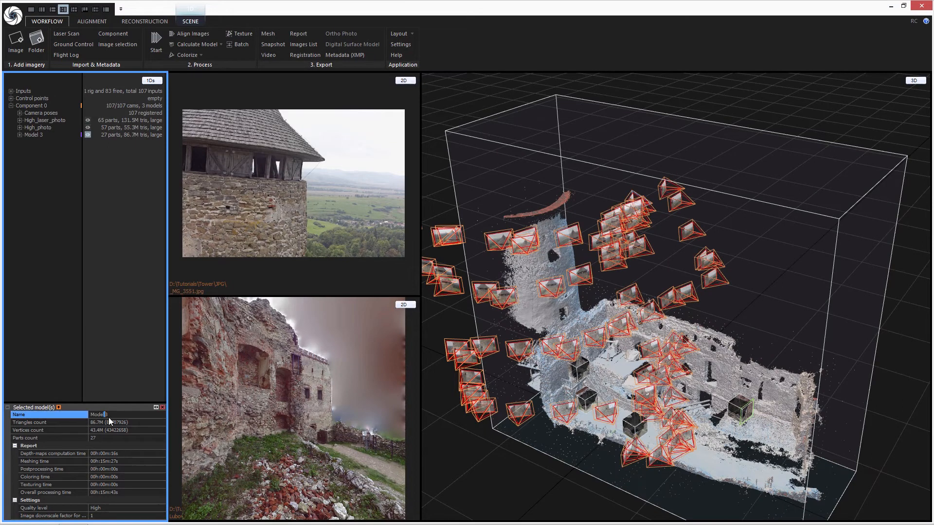
drag(112, 414, 77, 417)
text(High_las)
key(Return)
click(162, 408)
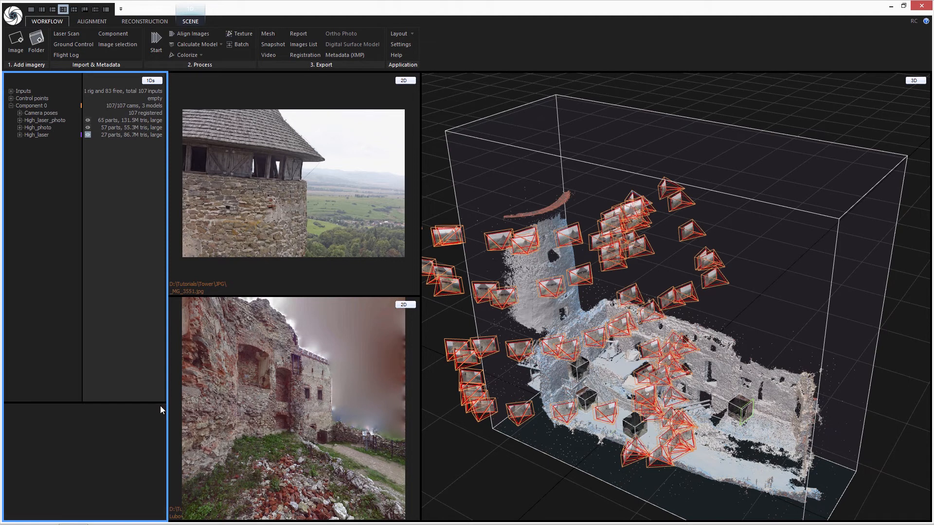
- Save the project with the renamed models
click(13, 16)
click(29, 78)
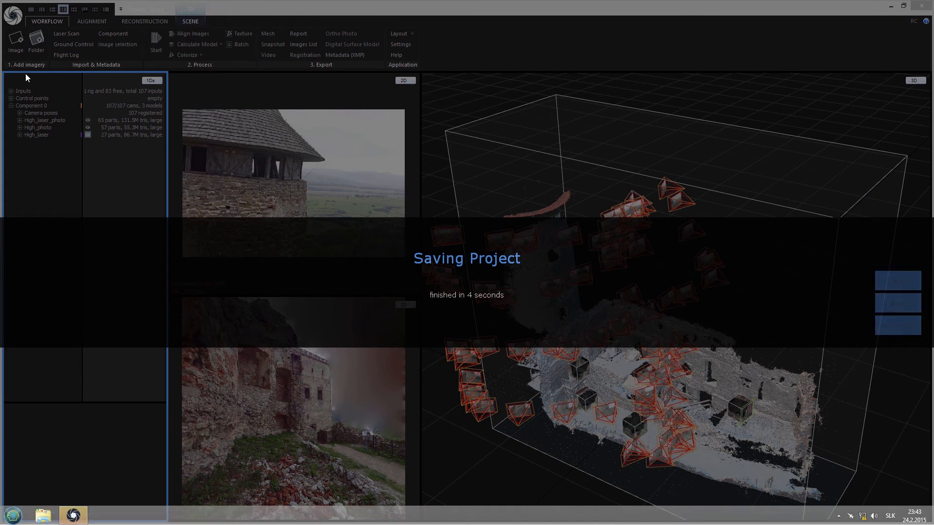
- Reset the scene view and switch to a layout with one large 3D view beside the project tree
mouse_move(340, 125)
mouse_down()
mouse_move(396, 132)
mouse_move(310, 142)
mouse_move(329, 123)
mouse_up()
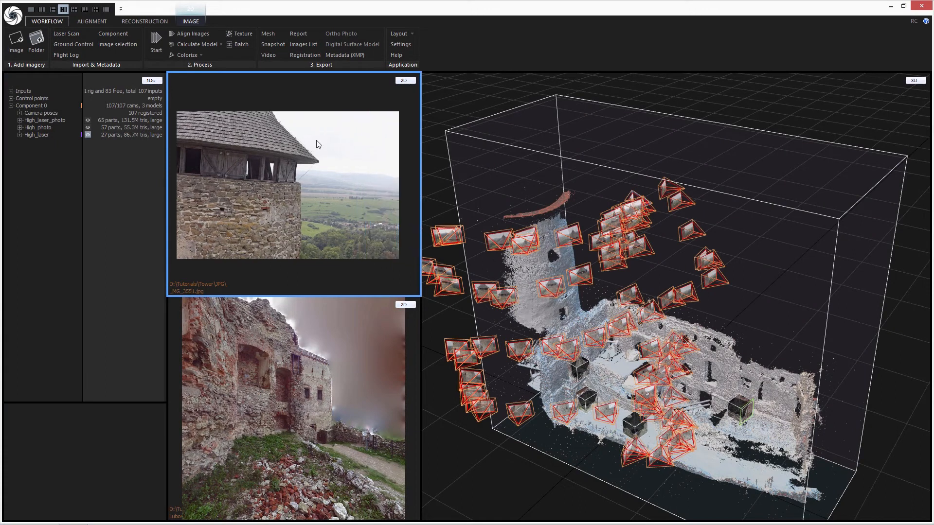
drag(495, 180, 438, 154)
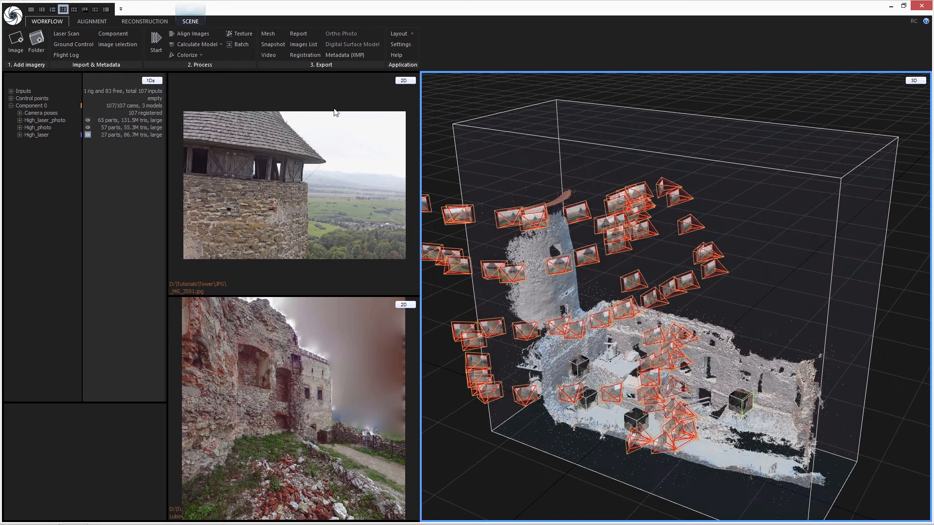
click(194, 23)
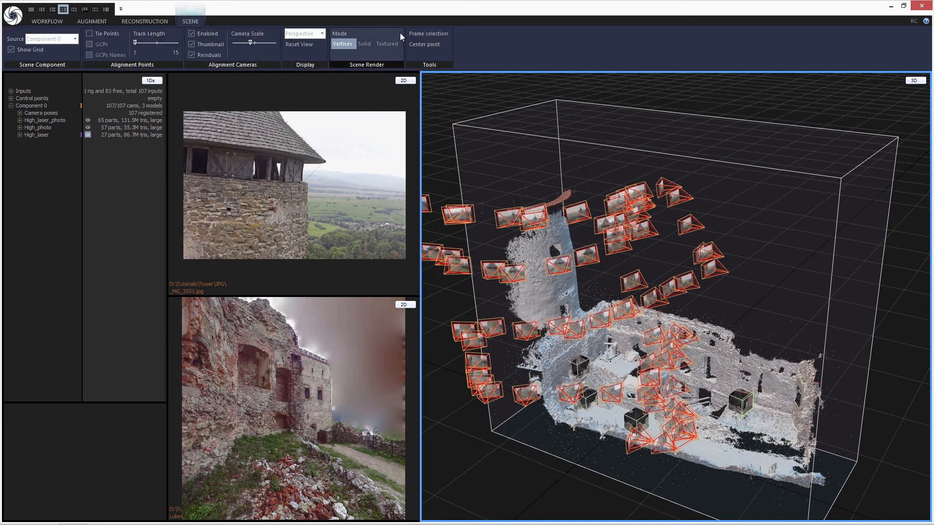
click(306, 46)
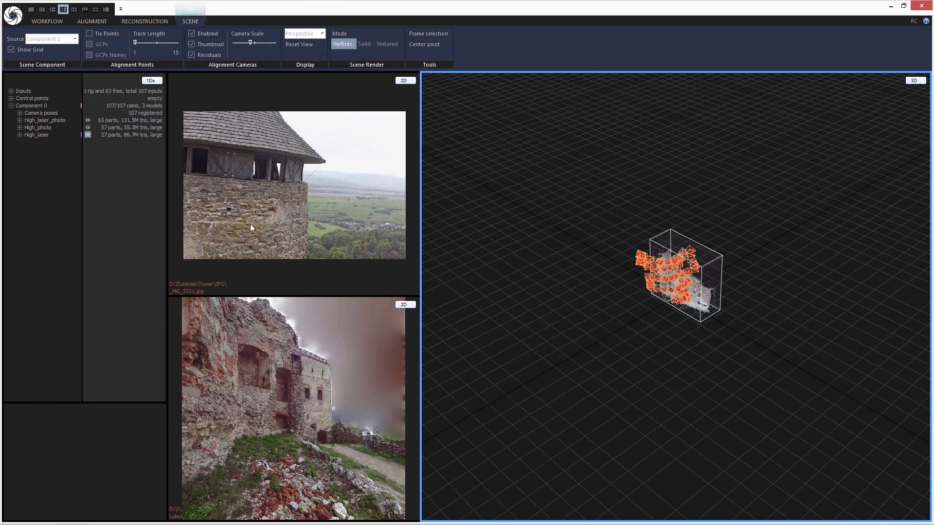
click(53, 22)
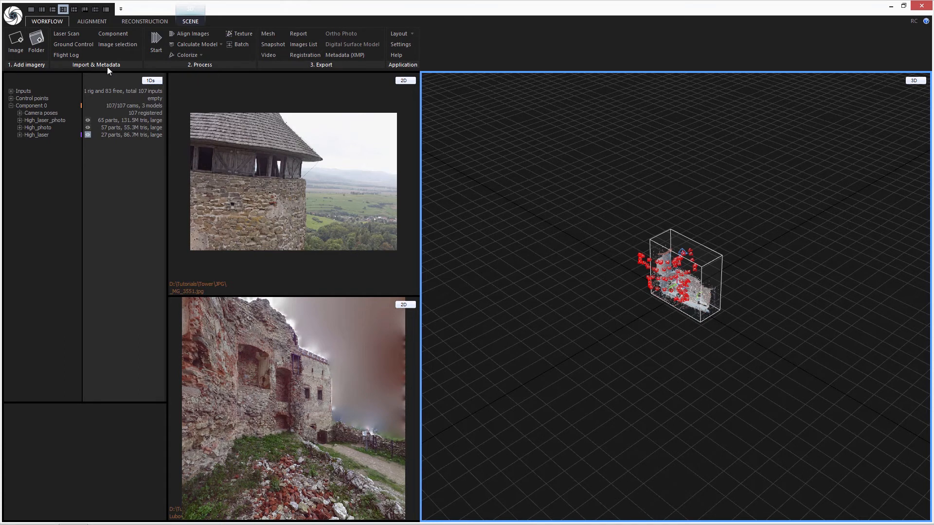
click(106, 9)
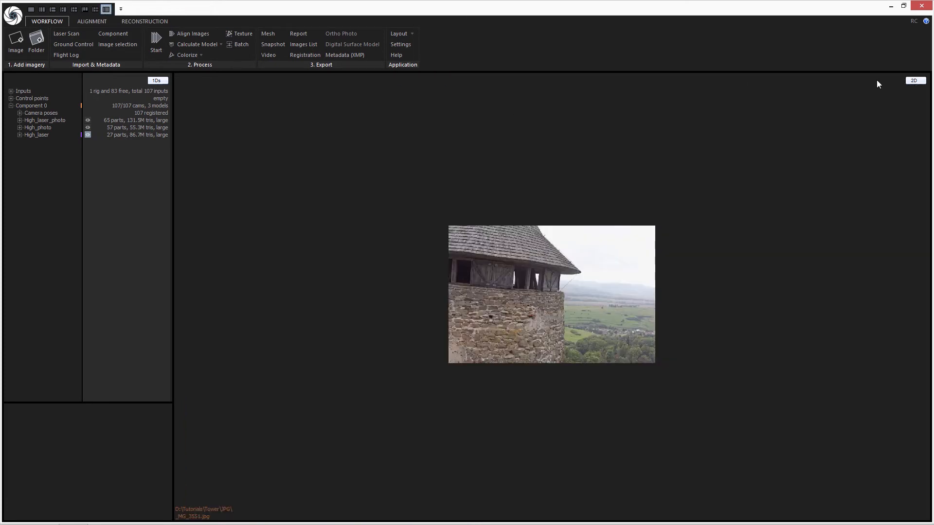
click(914, 81)
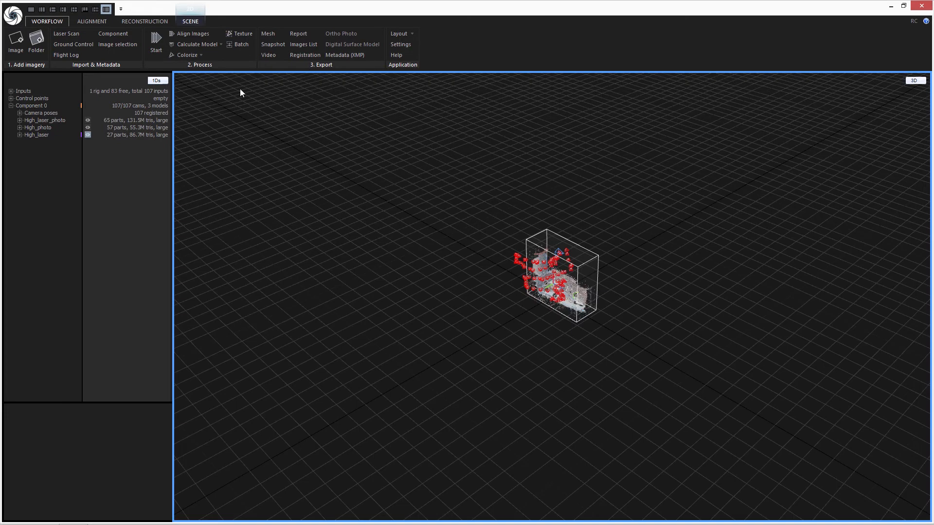
- Turn off the alignment camera display in the 3D scene and bring up the reconstruction tools
click(190, 21)
click(192, 33)
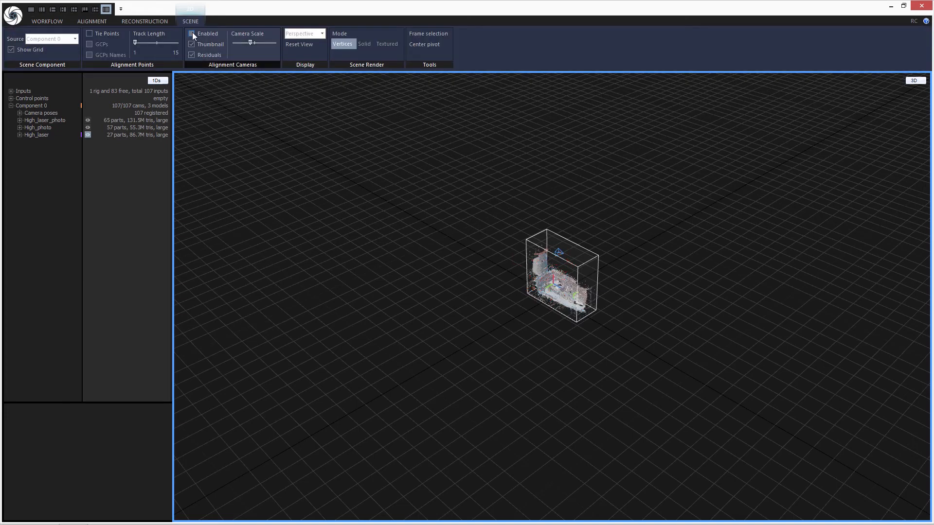
click(139, 22)
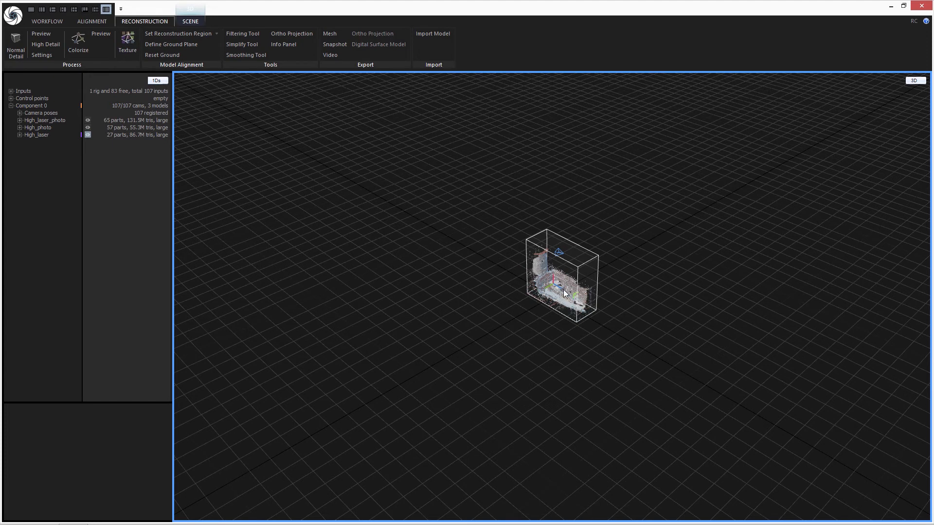
- Examine the High_laser model up close, from above and from a low side angle
scroll(564, 293, up, 2)
scroll(564, 293, up, 5)
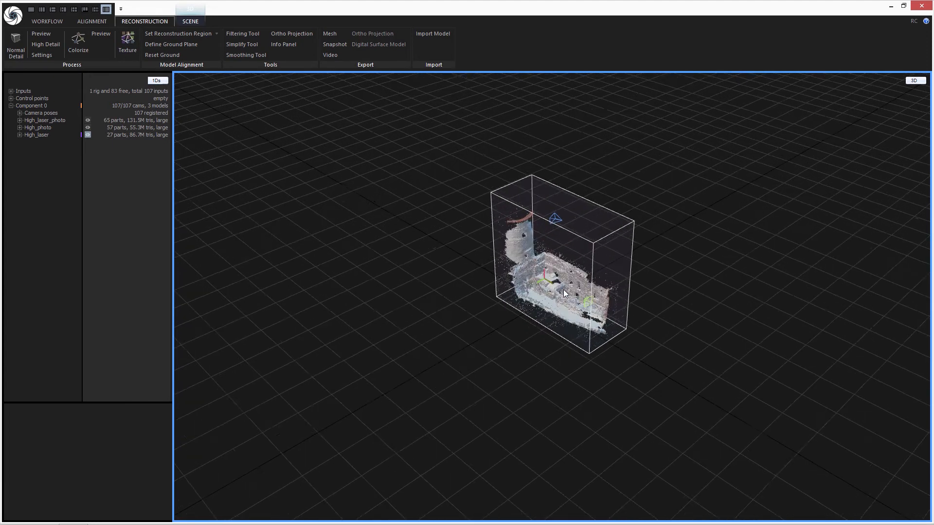
scroll(562, 291, up, 3)
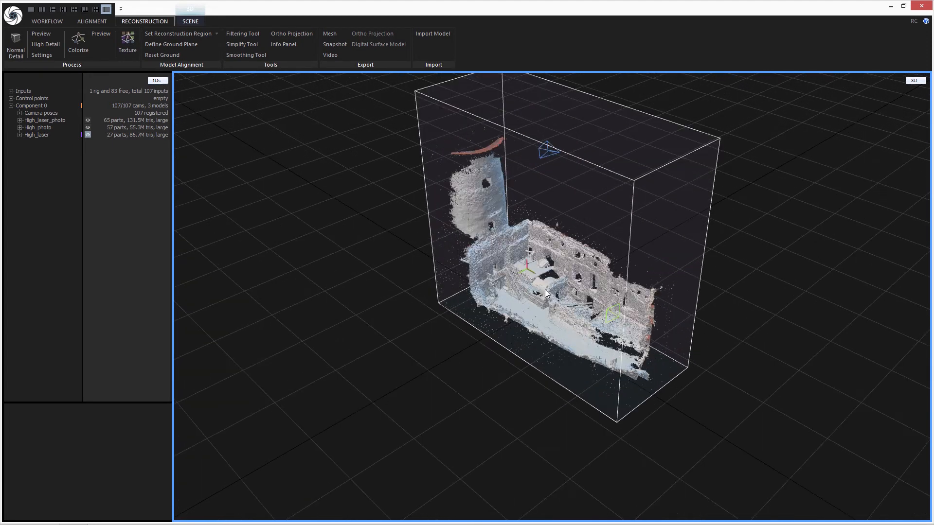
scroll(545, 289, up, 4)
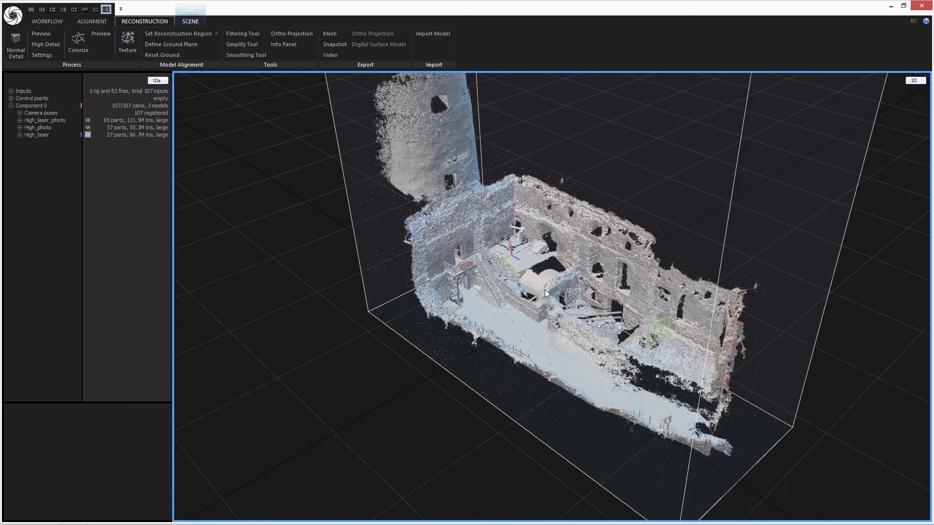
drag(510, 295, 473, 333)
scroll(466, 343, down, 1)
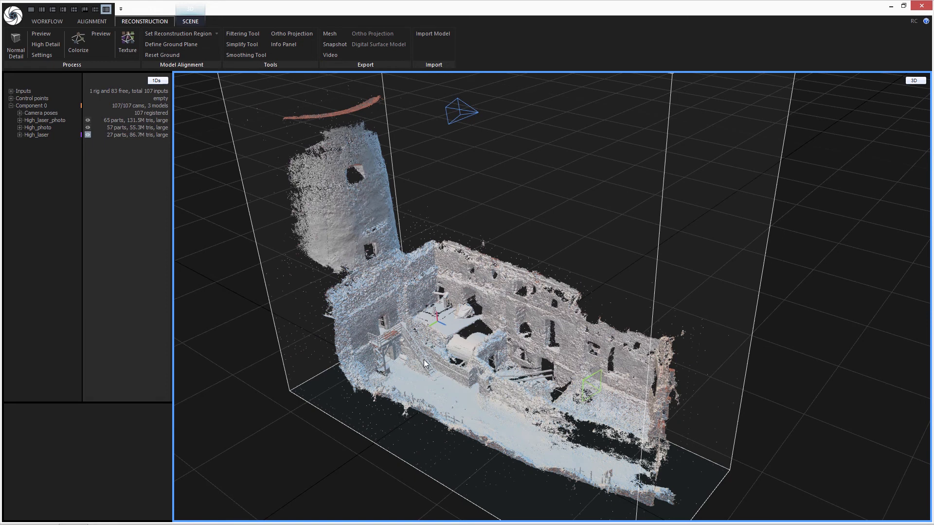
right_drag(438, 366, 432, 313)
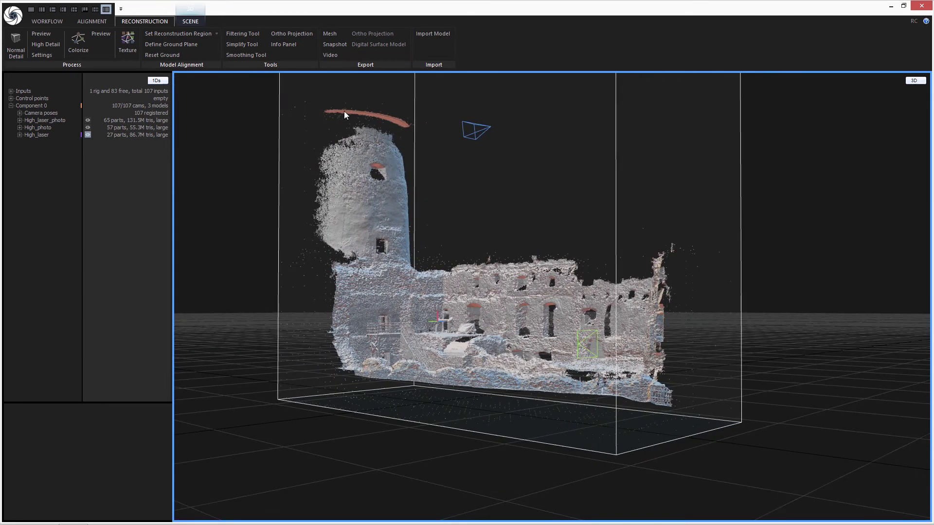
- Display High_photo and High_laser_photo in turn to compare their coverage of the tower and walls with the laser-only model
click(46, 128)
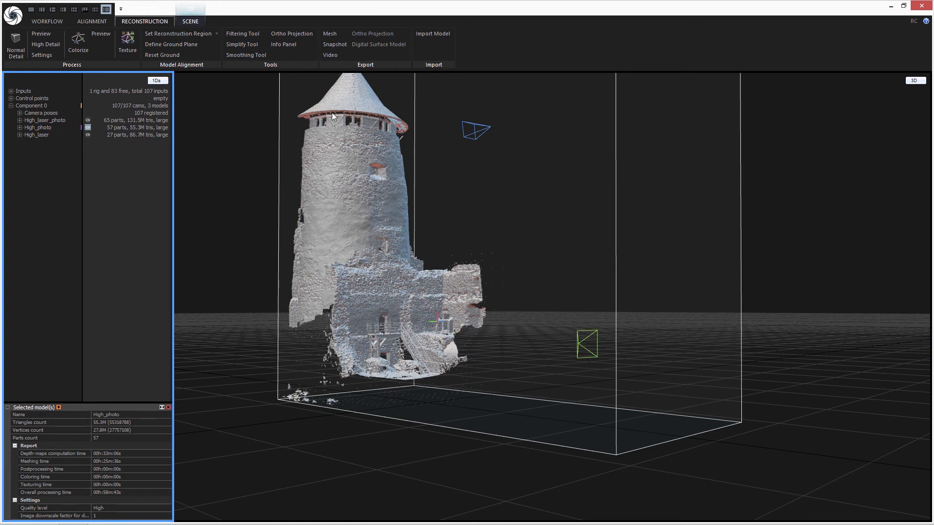
click(50, 122)
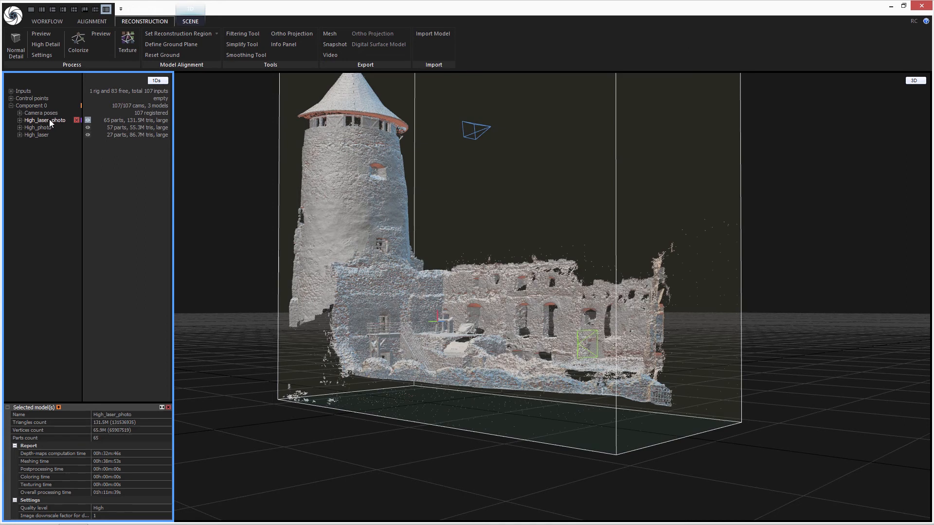
drag(473, 319, 509, 372)
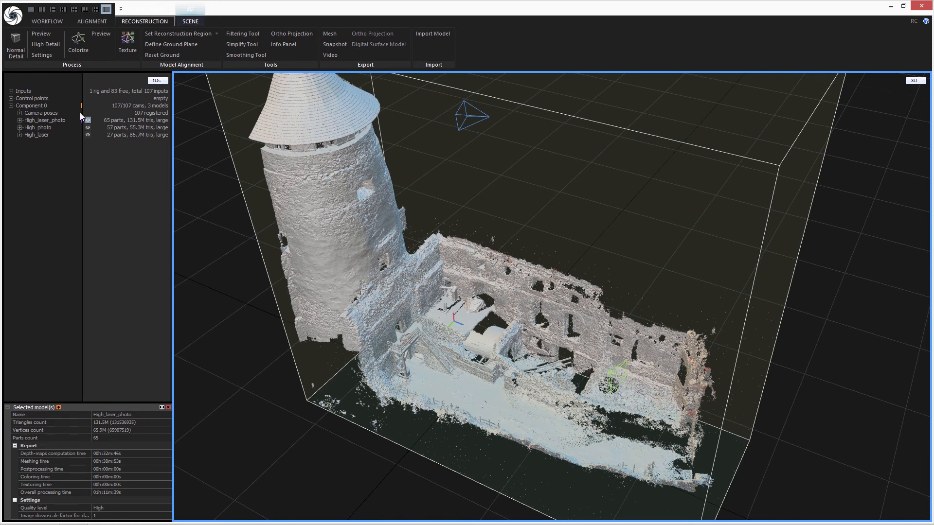
- Show Component 0's properties in an enlarged area without the model's properties, and expand its alignment report
click(42, 105)
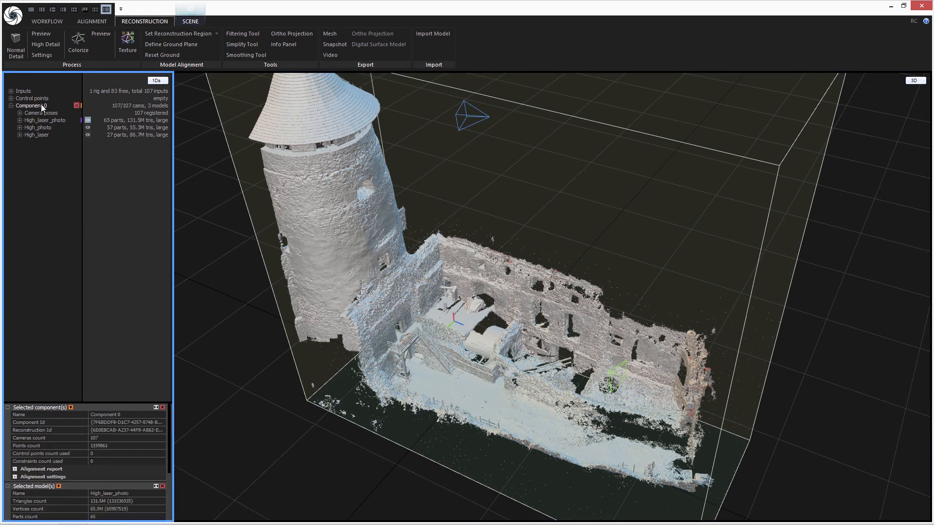
drag(108, 403, 126, 190)
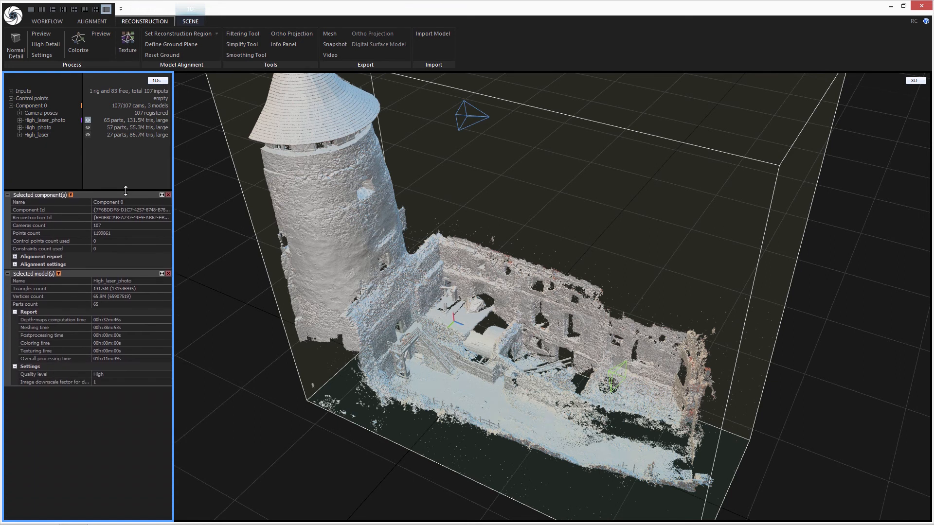
click(168, 273)
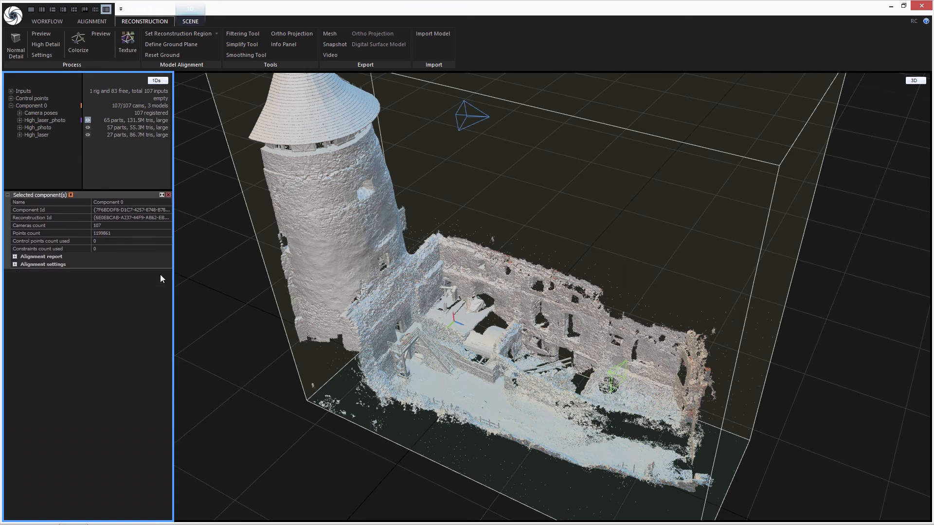
click(15, 257)
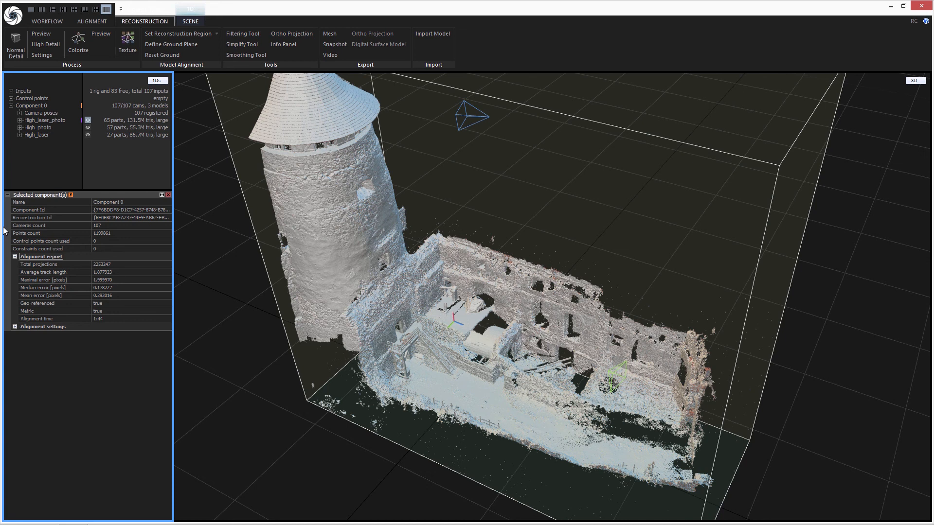
- Review the triangle counts and processing times of High_laser_photo, High_photo and High_laser in turn
click(57, 120)
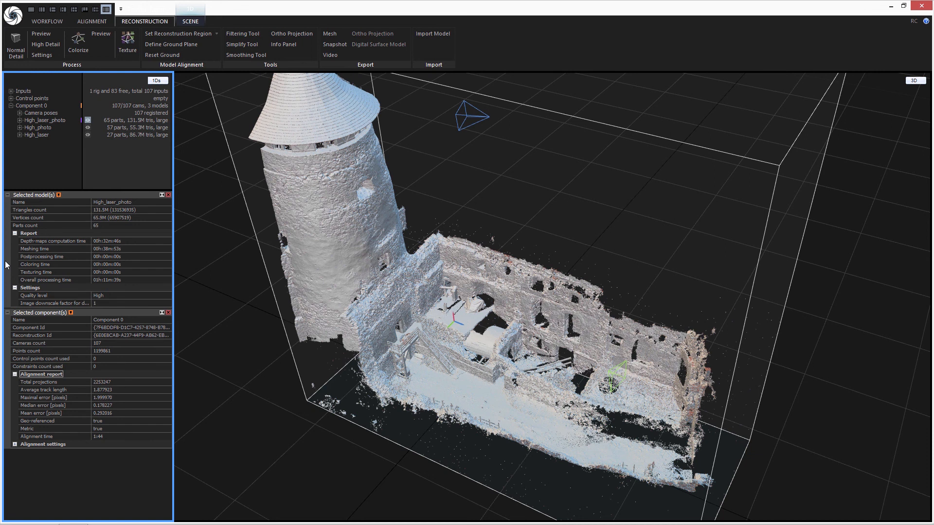
click(47, 129)
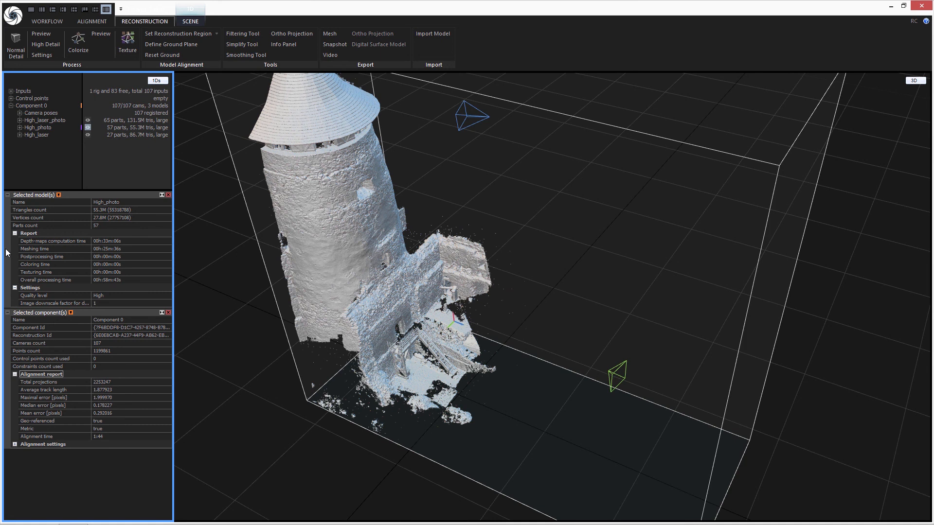
click(39, 135)
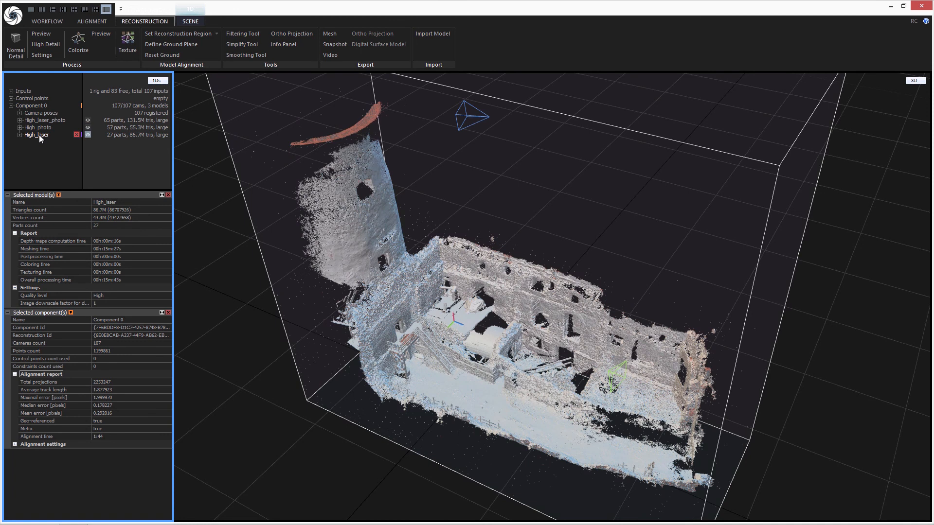